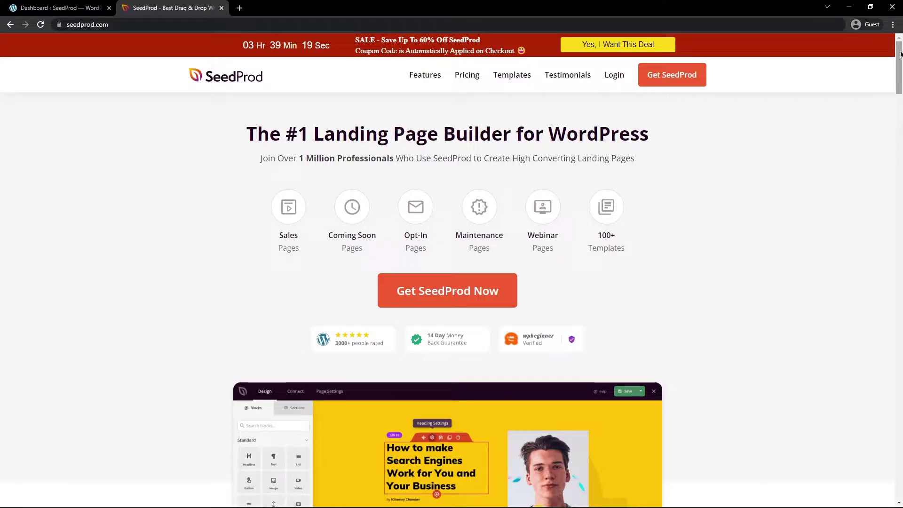
Open the docs' Getting Started article 'Installing and Activating the Pro Plugin' and scroll to its video tutorial.
left_click_drag(898, 66, 890, 480)
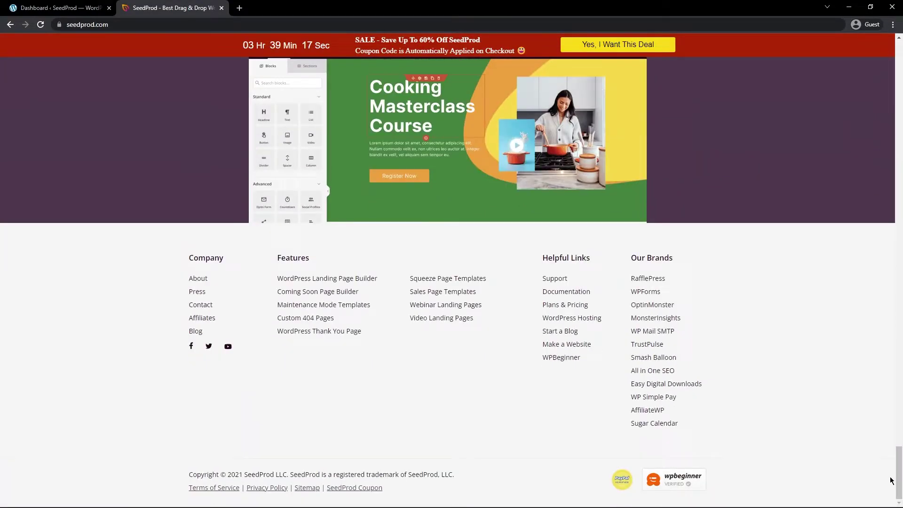
left_click(564, 292)
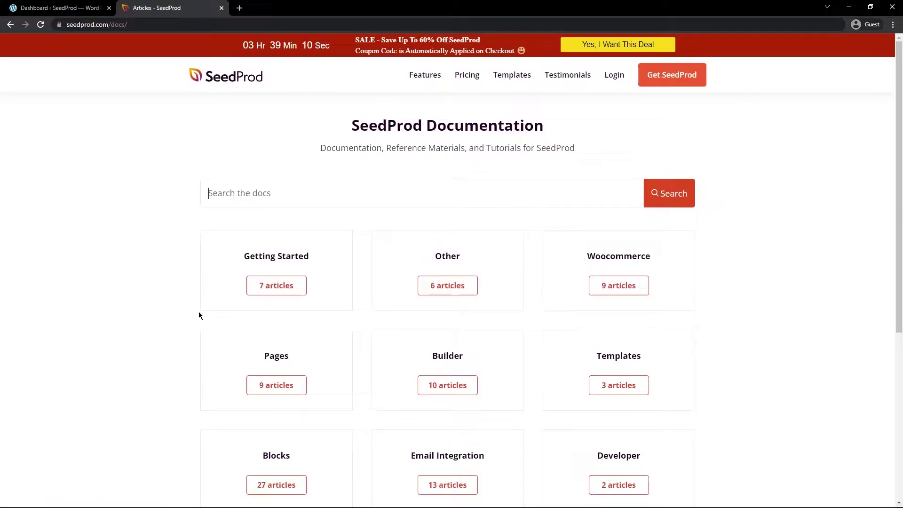
left_click(287, 292)
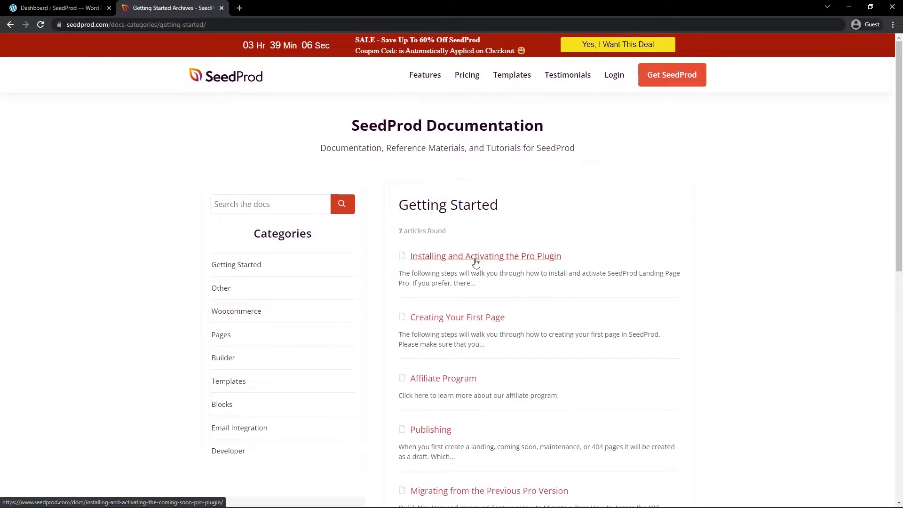
left_click(475, 259)
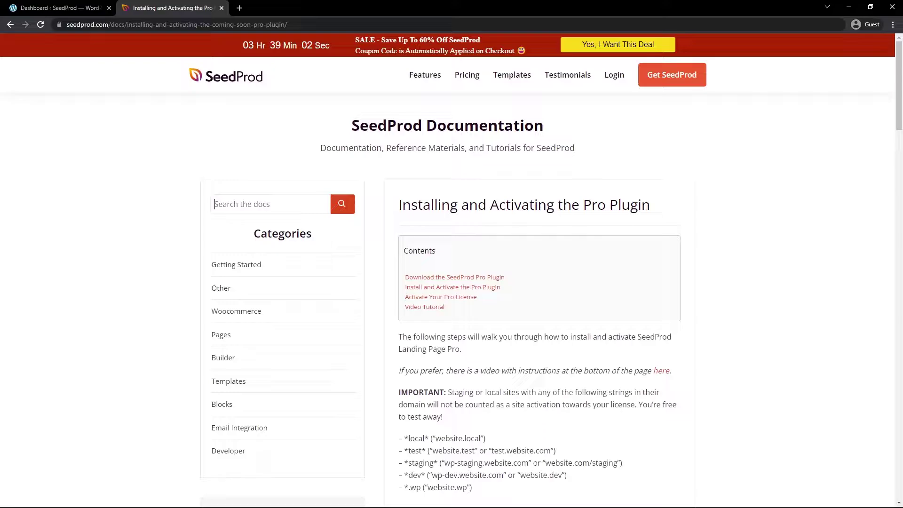
scroll(896, 64, "down", 8)
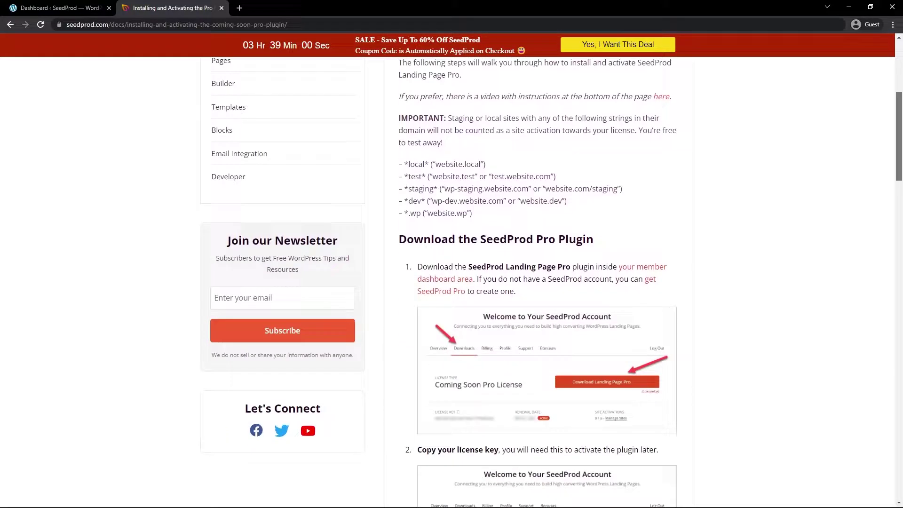
scroll(887, 374, "down", 15)
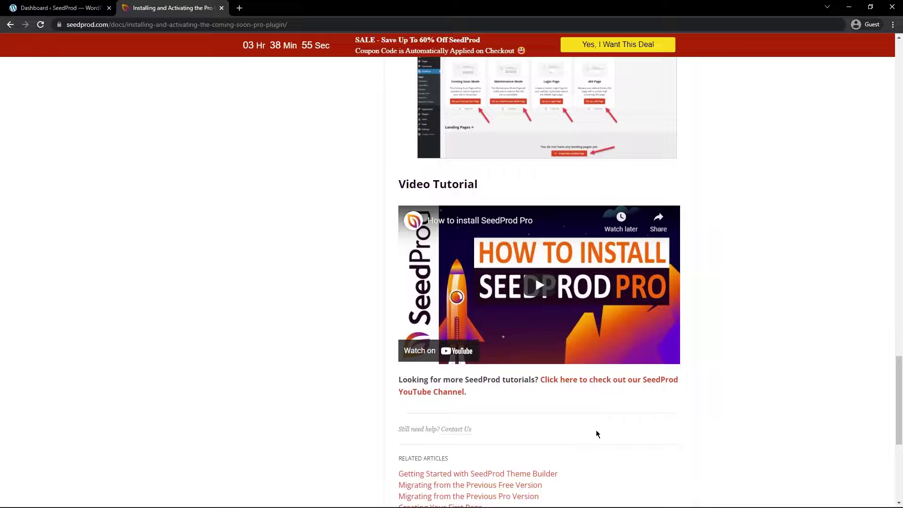
Return to the WordPress Dashboard and open SeedProd's Pages screen.
key("ctrl+shift+Tab")
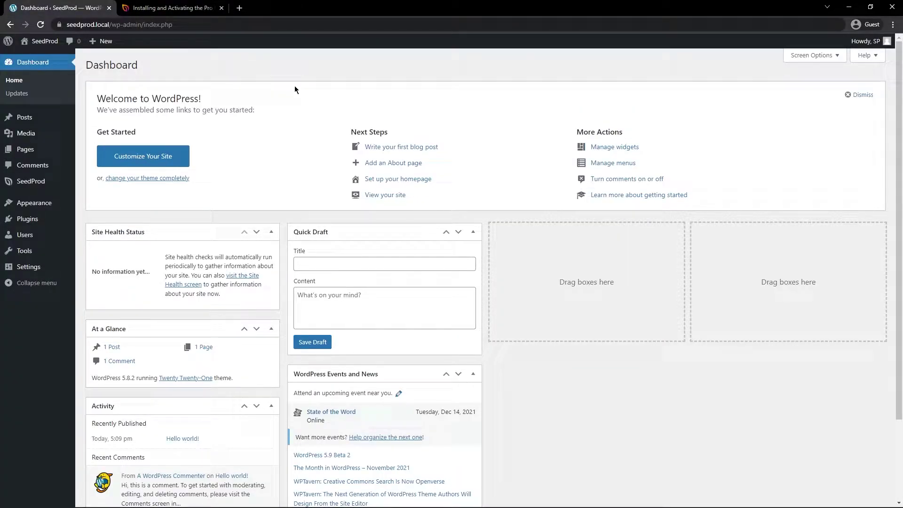
mouse_move(29, 185)
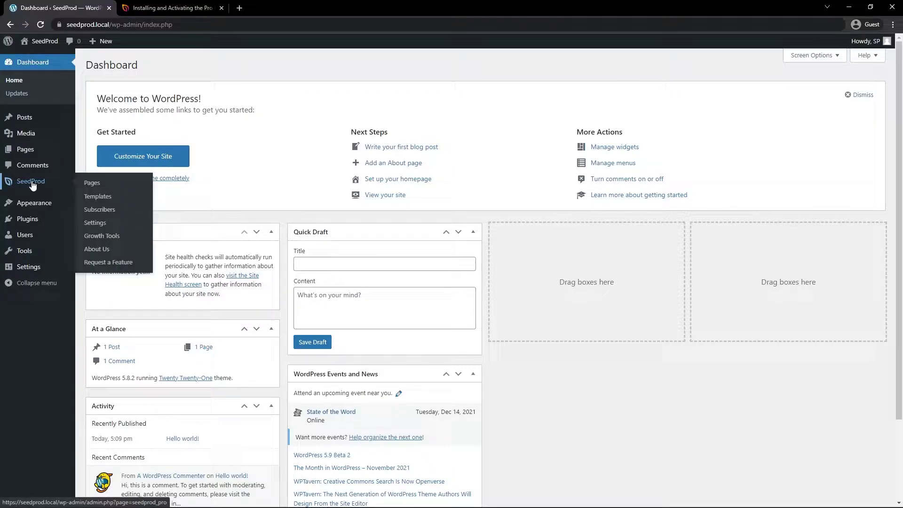
left_click(96, 185)
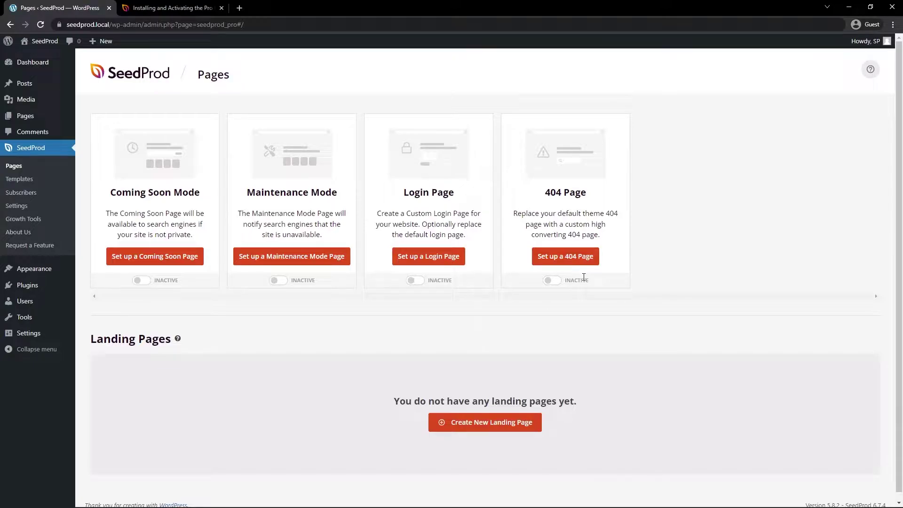
Create a landing page named 'Page Templates' from the Fashion Webinar Page template and start editing it.
left_click(495, 421)
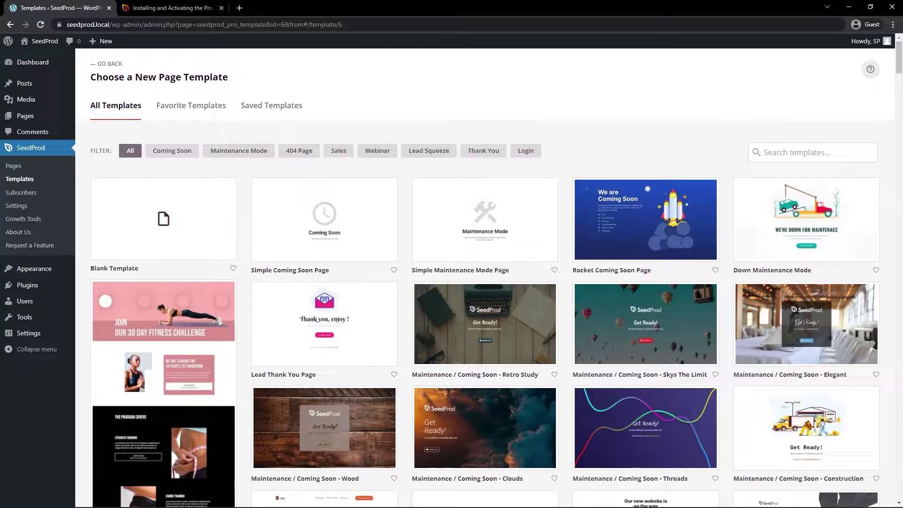
left_click_drag(898, 57, 892, 282)
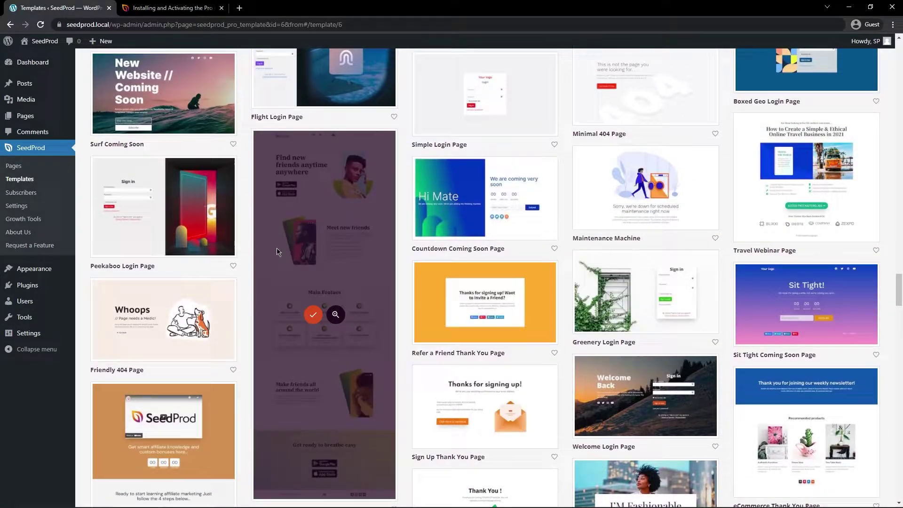
mouse_move(621, 208)
scroll(718, 202, "down", 6)
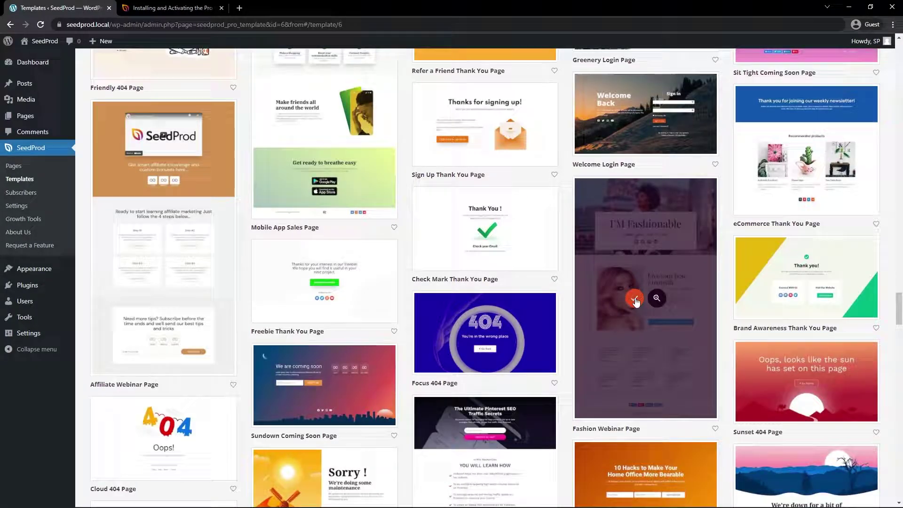
left_click(634, 299)
type("Page Templates")
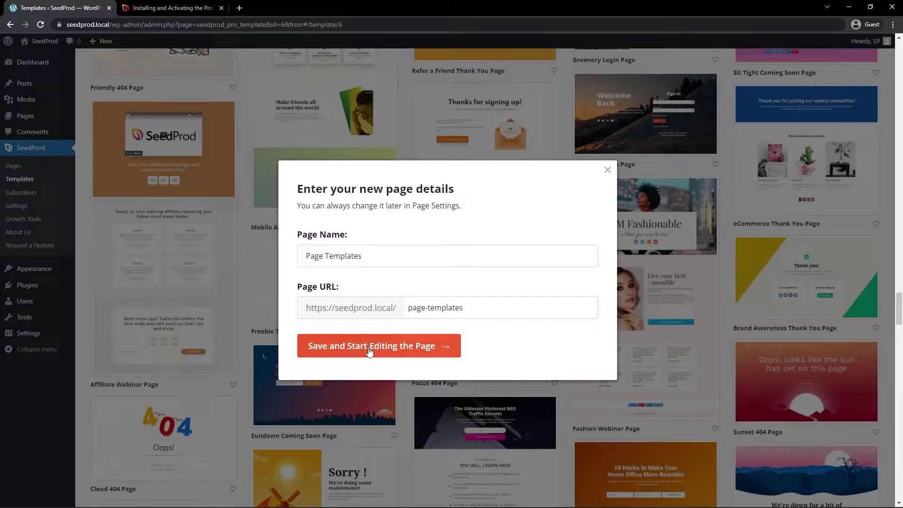
left_click(444, 346)
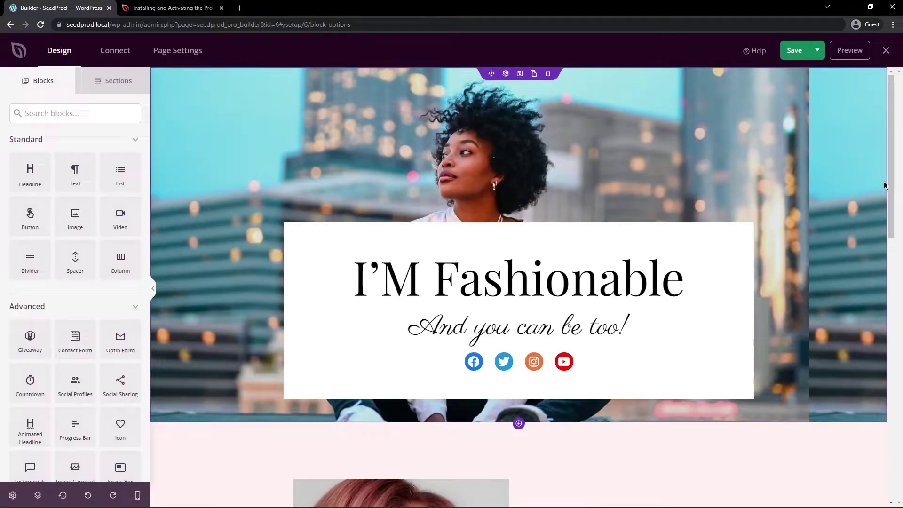
Replace the hero headline 'I'M Fashionable' with 'SeedProd is Amazing!' in its block settings.
scroll(890, 151, "down", 3)
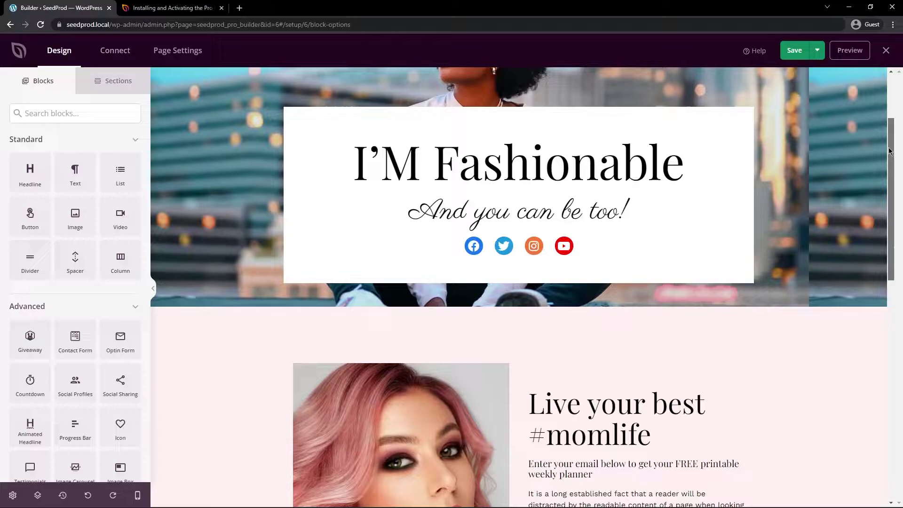
left_click_drag(890, 151, 890, 90)
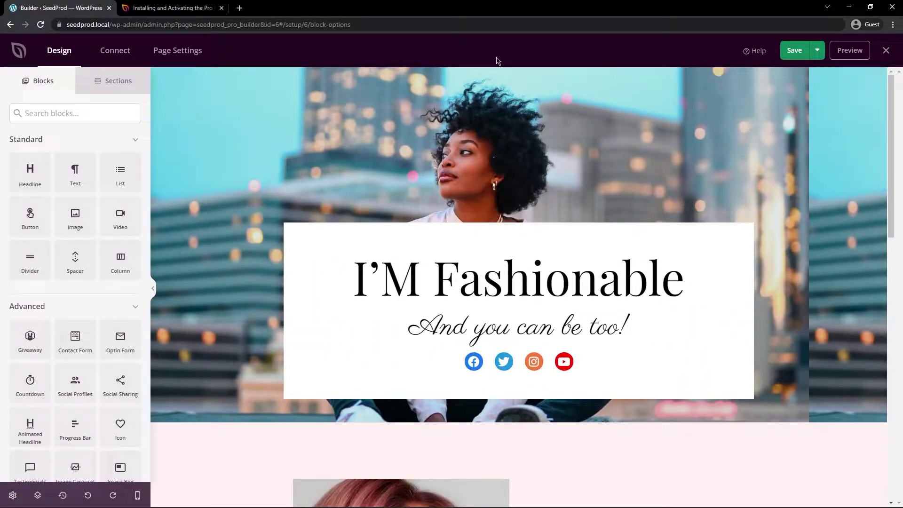
scroll(789, 293, "down", 1)
scroll(776, 293, "up", 1)
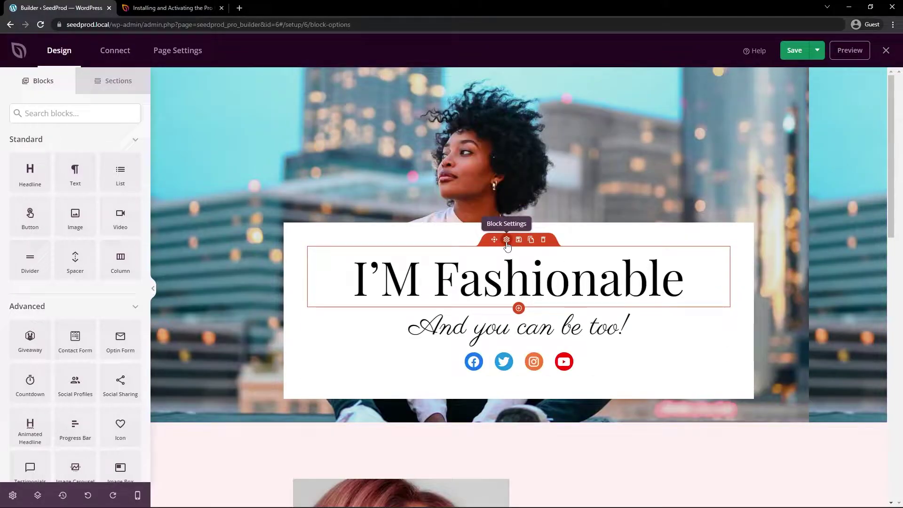
left_click(506, 240)
type("SeedProd is Amazing!")
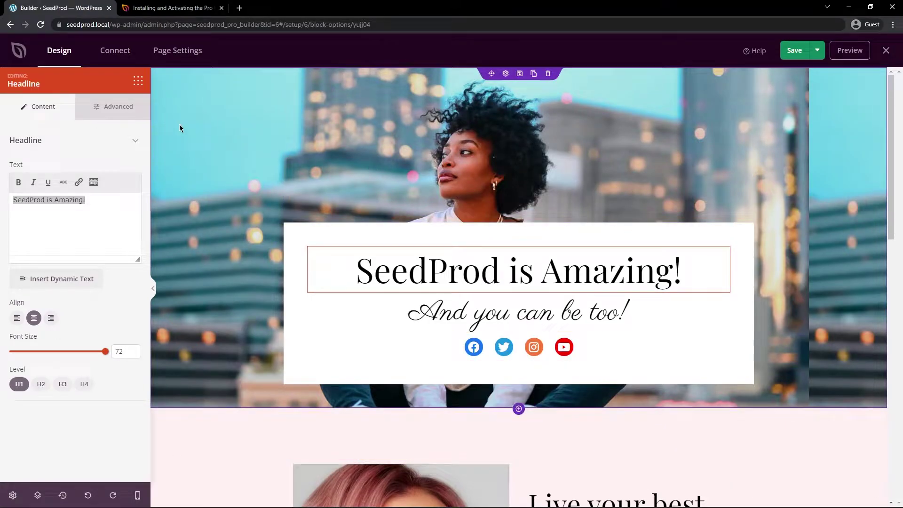
left_click(137, 81)
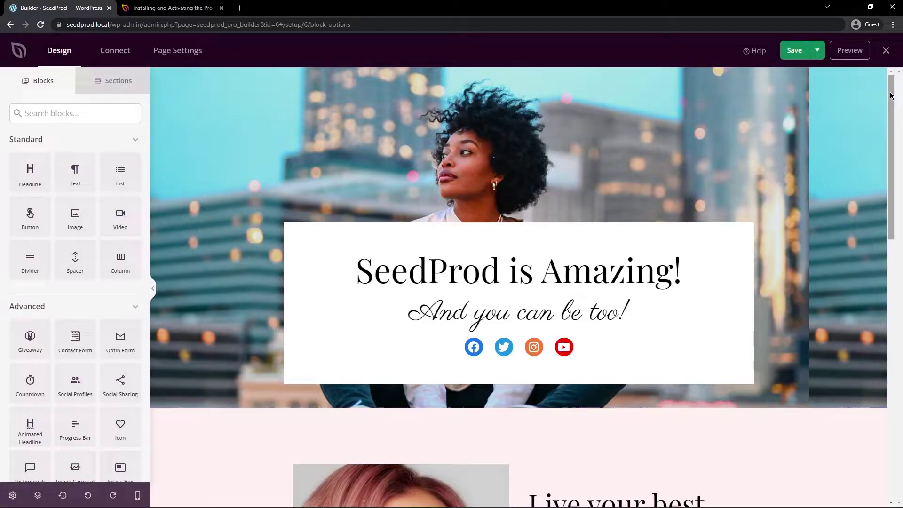
mouse_move(889, 95)
left_mouse_down()
mouse_move(889, 281)
mouse_move(889, 95)
left_mouse_up()
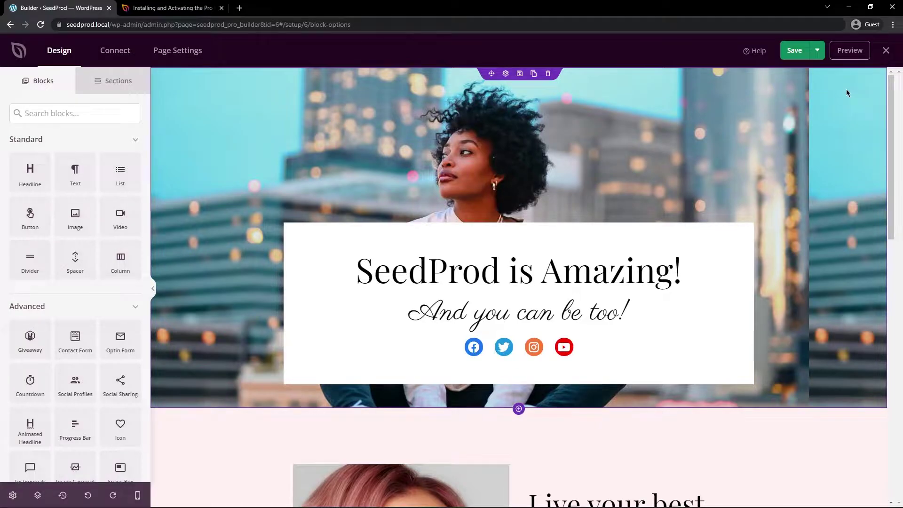
scroll(793, 120, "down", 5)
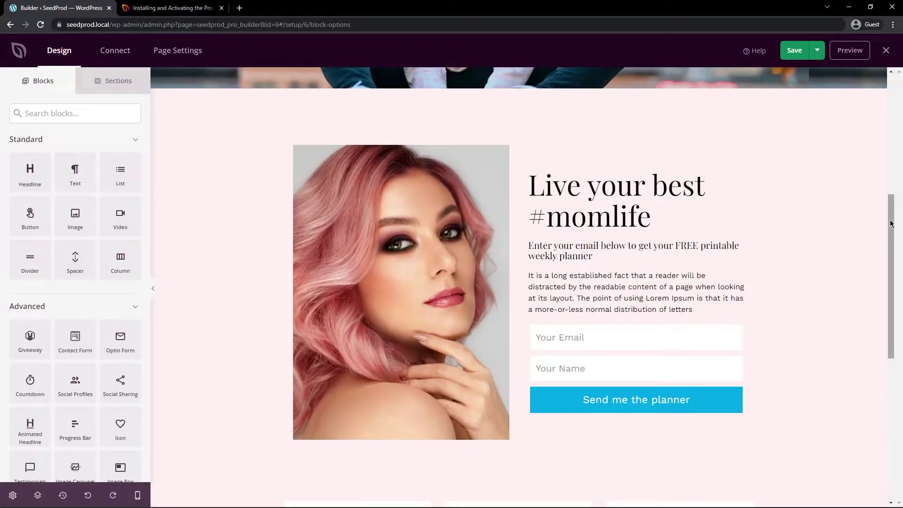
scroll(719, 397, "down", 6)
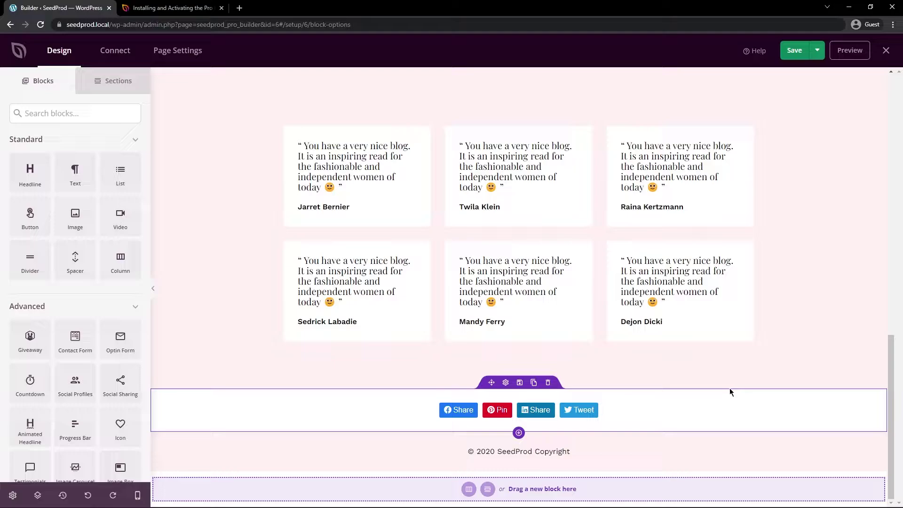
Open the Sections library and scroll down to the Client section designs.
left_click(116, 80)
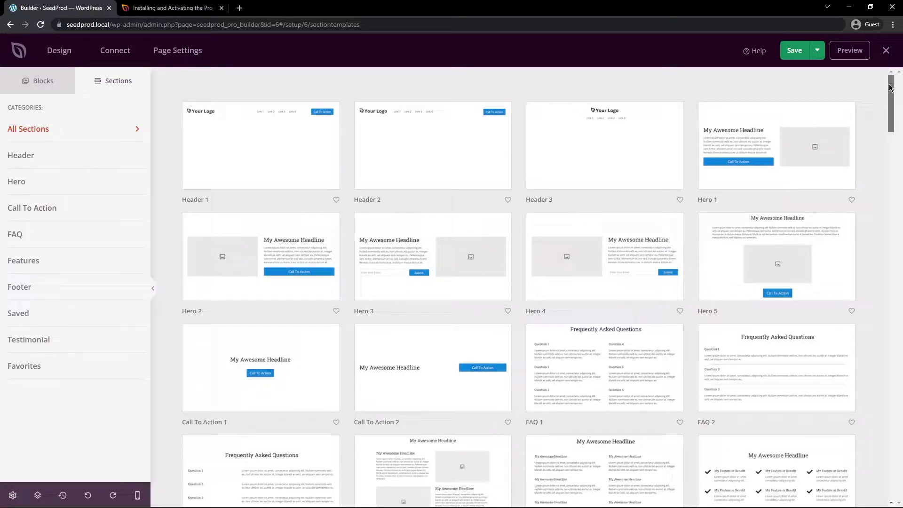
left_click_drag(890, 88, 888, 423)
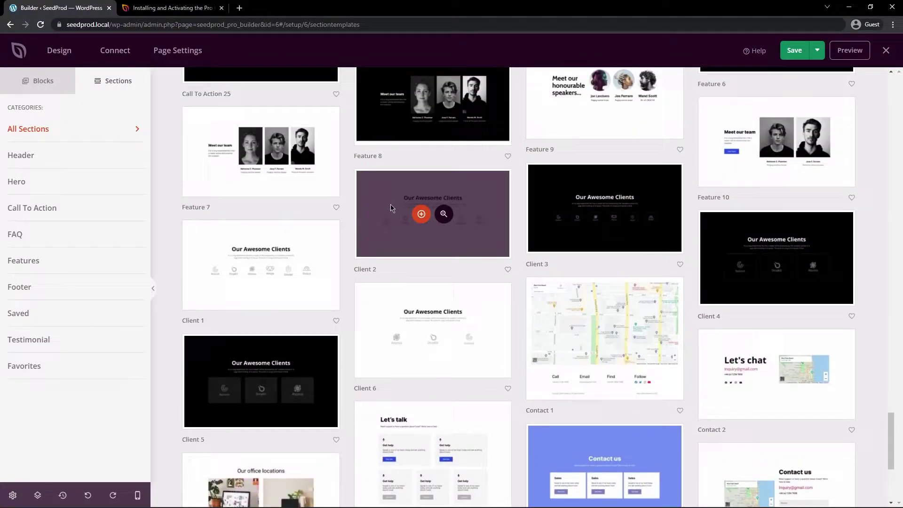
Insert the Client 2 section and move it directly below the testimonials.
left_click(422, 215)
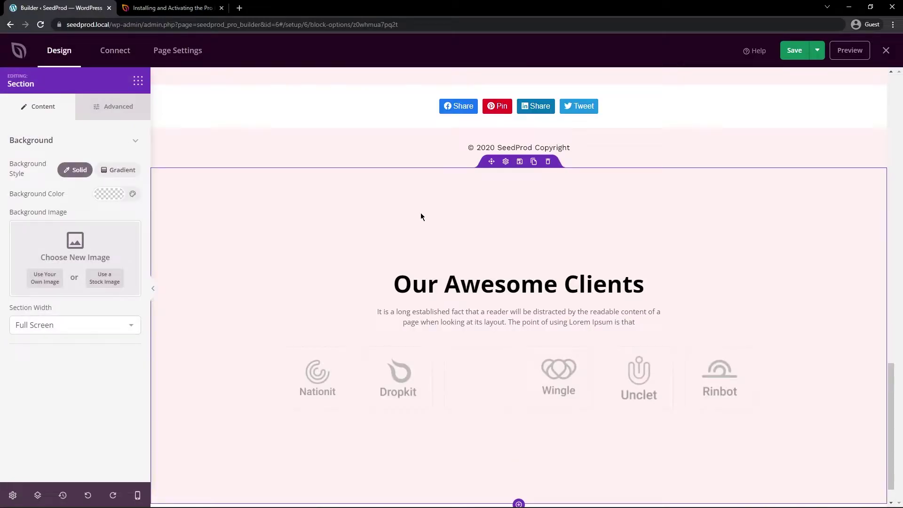
scroll(810, 275, "up", 2)
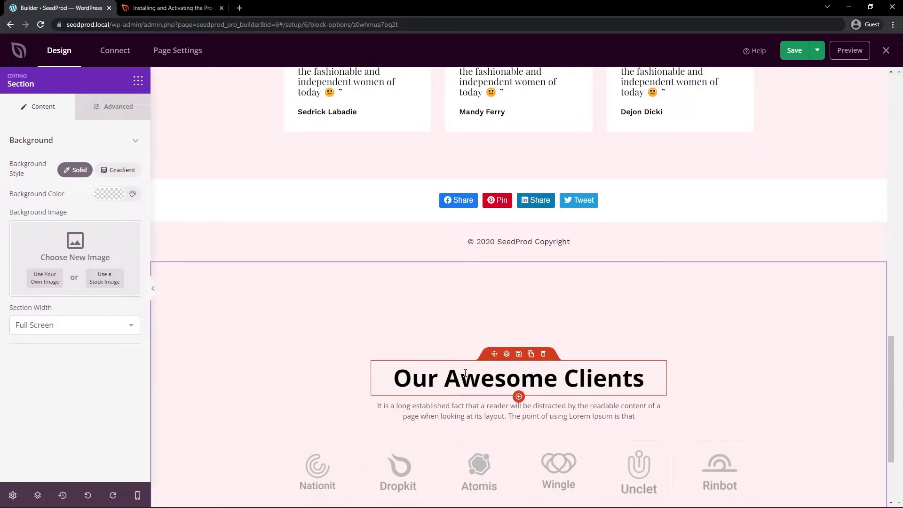
mouse_move(491, 257)
left_mouse_down()
mouse_move(498, 227)
mouse_move(490, 272)
mouse_move(499, 273)
left_mouse_up()
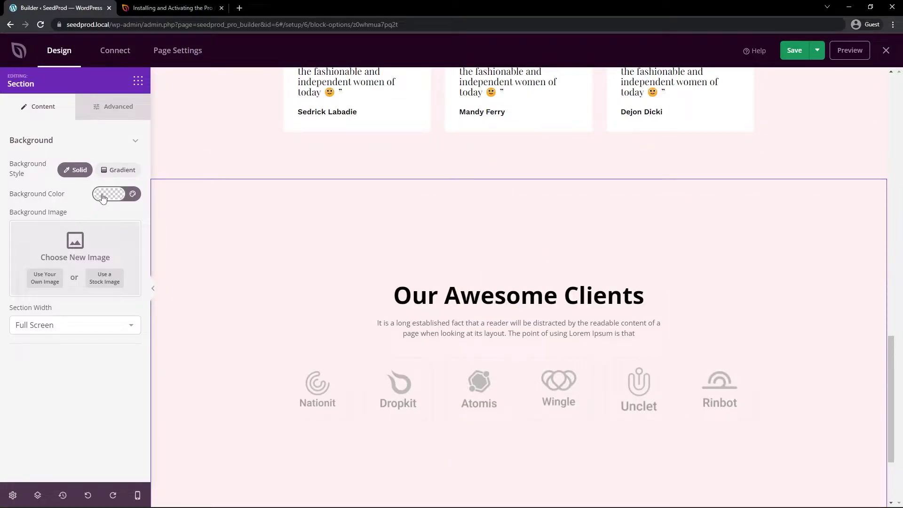
Give the clients section a light grey #F0F0F0 background colour.
left_click(132, 193)
left_click_drag(100, 239, 87, 221)
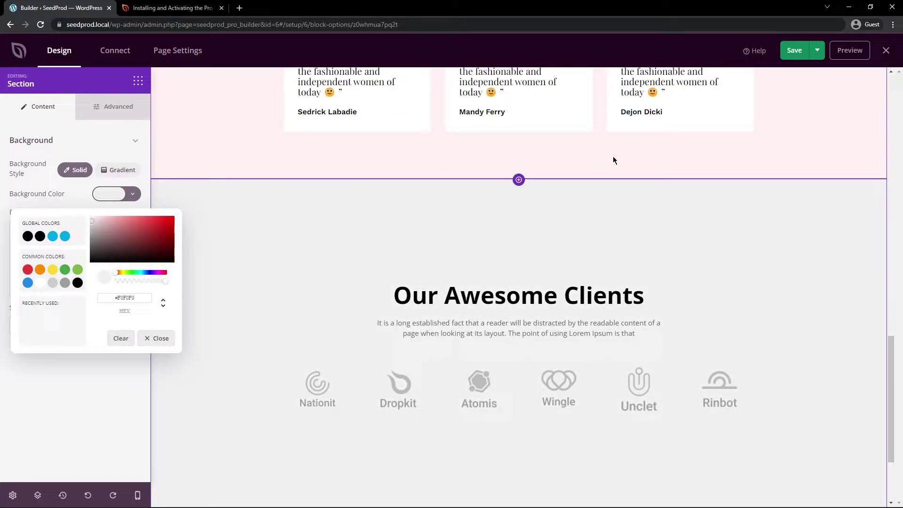
scroll(814, 240, "up", 10)
scroll(807, 321, "down", 10)
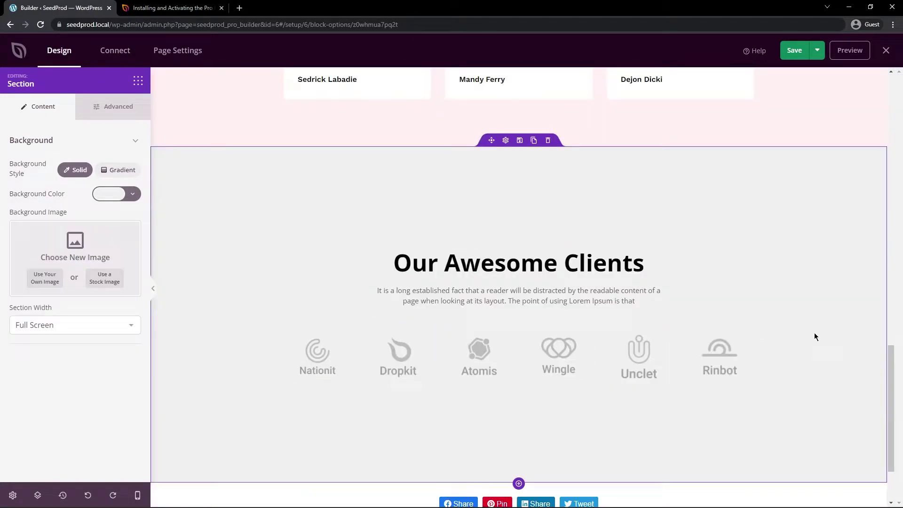
left_click(138, 81)
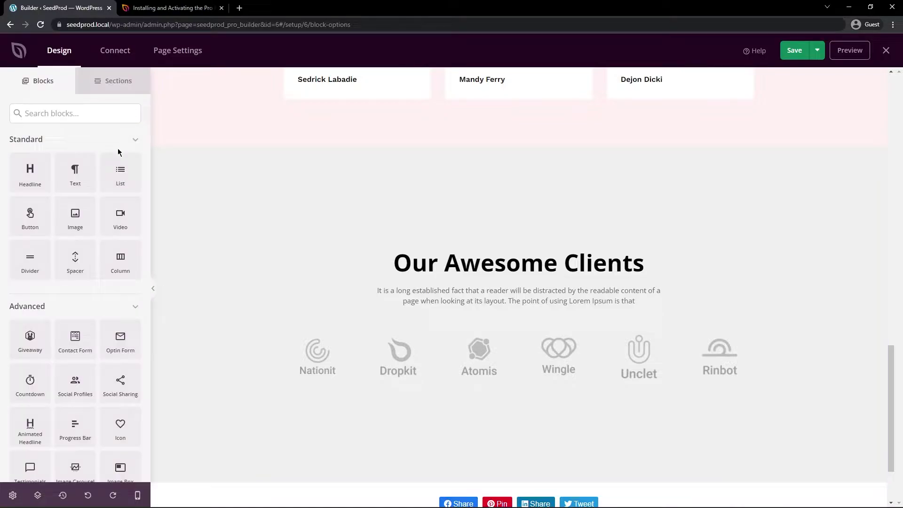
left_click_drag(125, 222, 541, 322)
scroll(761, 339, "down", 3)
scroll(771, 329, "up", 2)
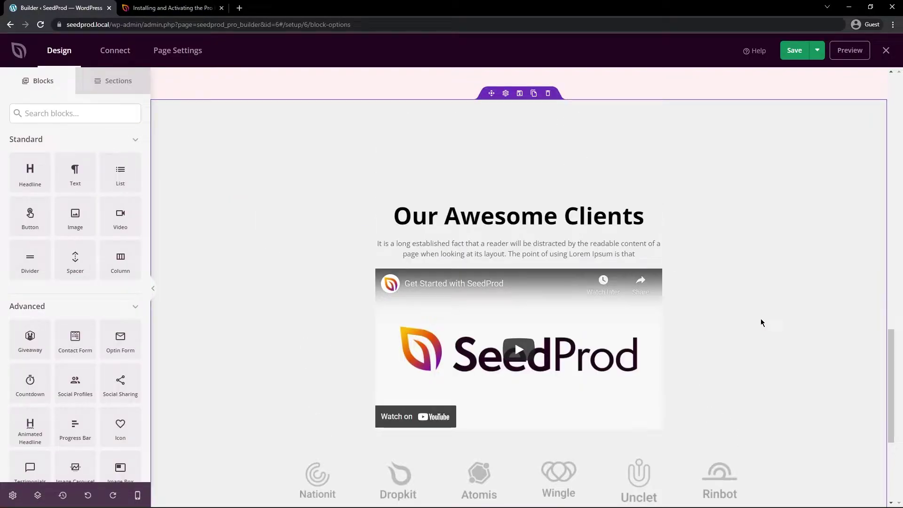
left_click(542, 258)
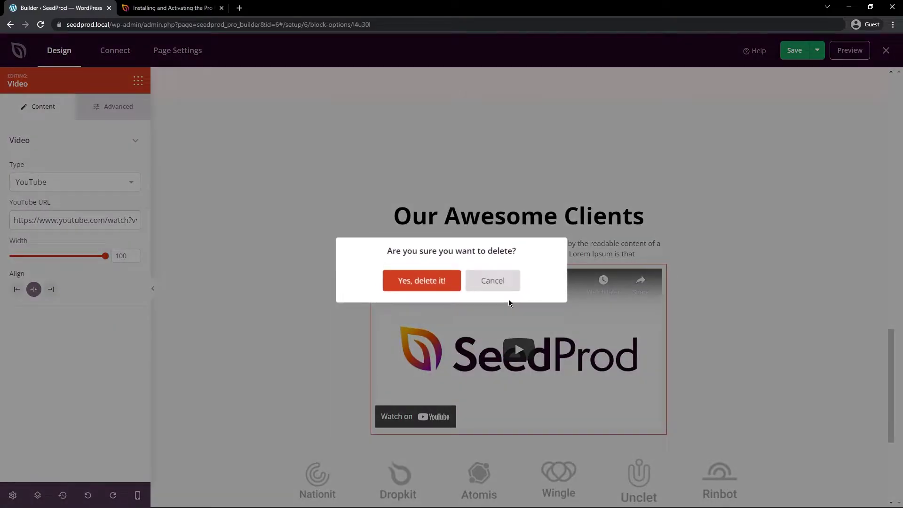
left_click(421, 278)
scroll(761, 341, "up", 1)
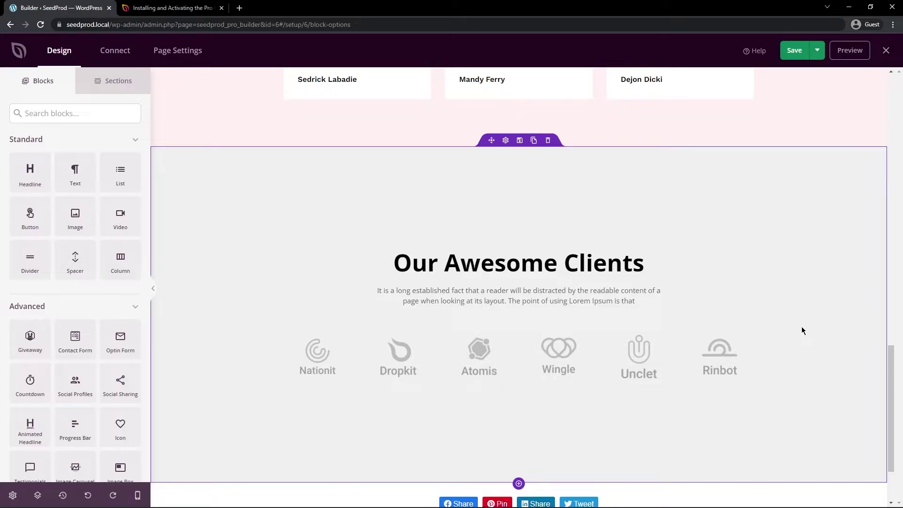
scroll(812, 327, "down", 1)
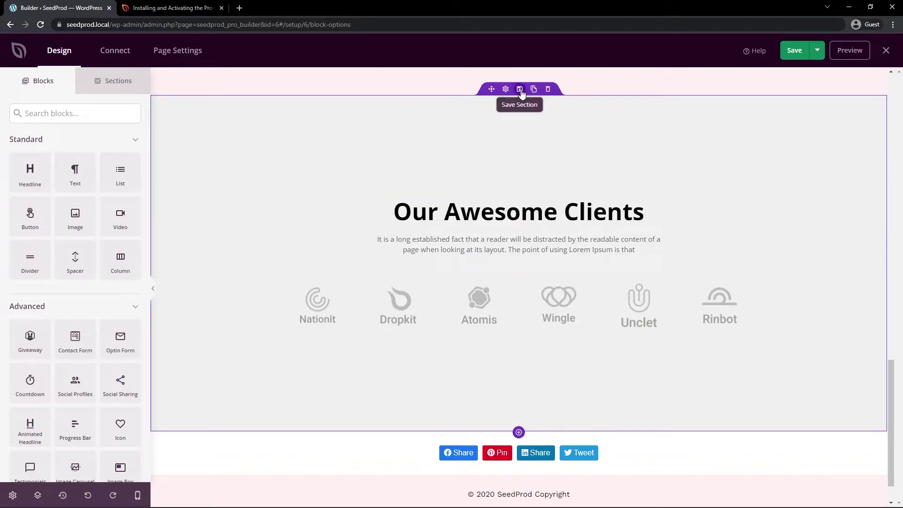
left_click(119, 82)
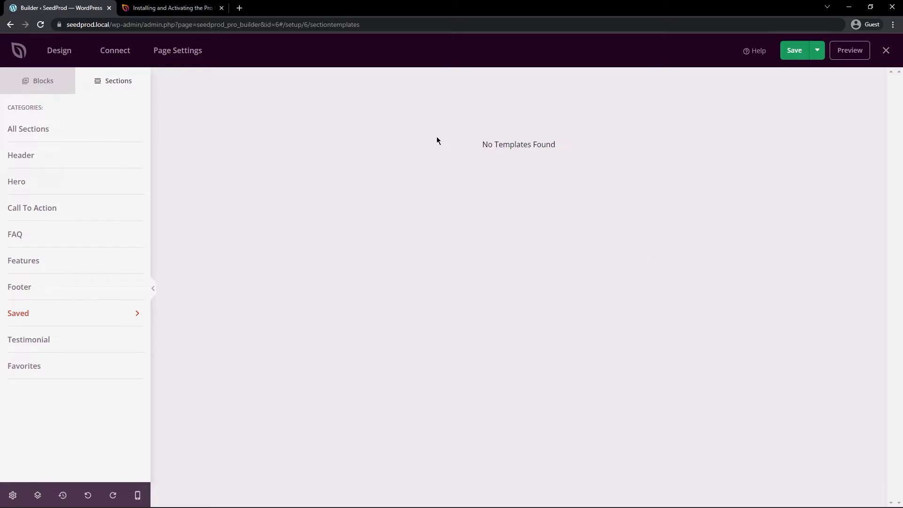
left_click(43, 82)
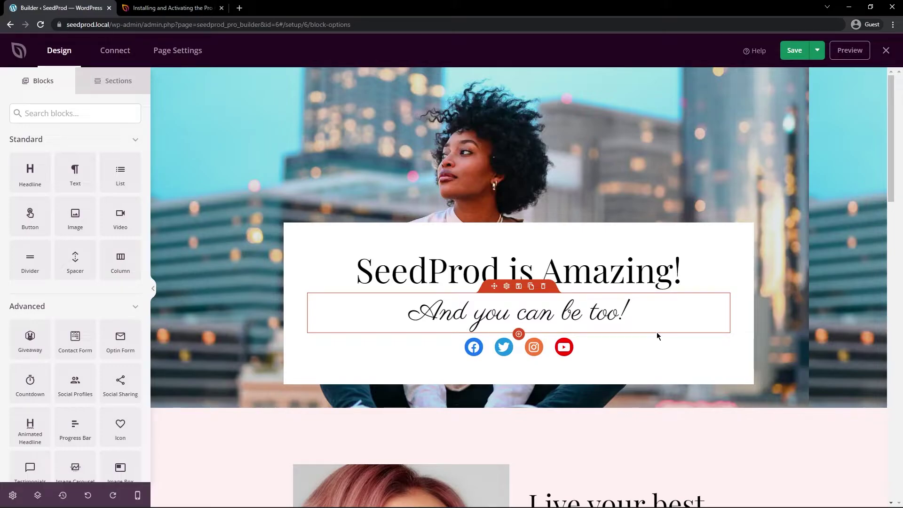
scroll(90, 263, "down", 10)
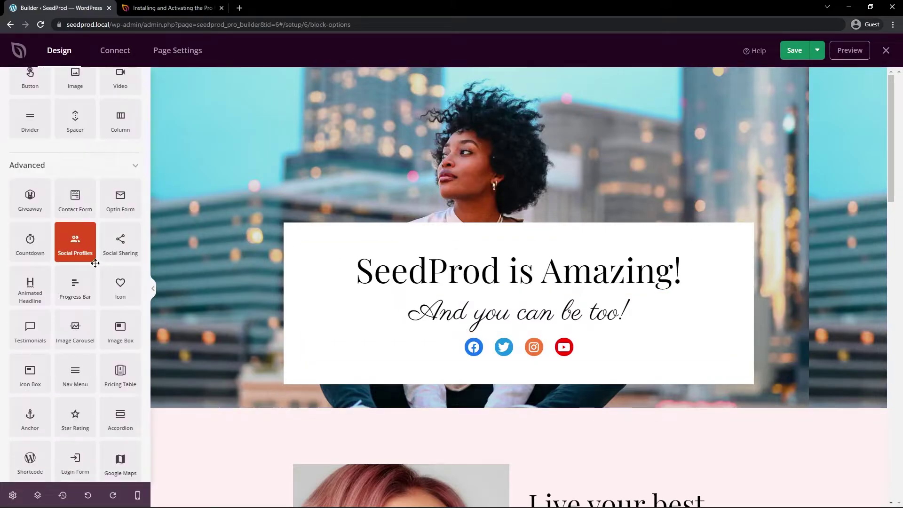
scroll(82, 334, "down", 1)
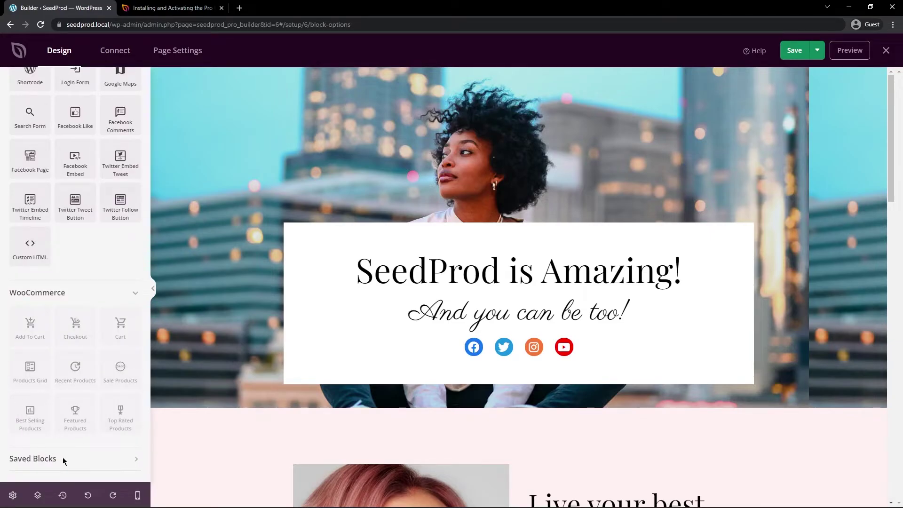
scroll(634, 329, "down", 12)
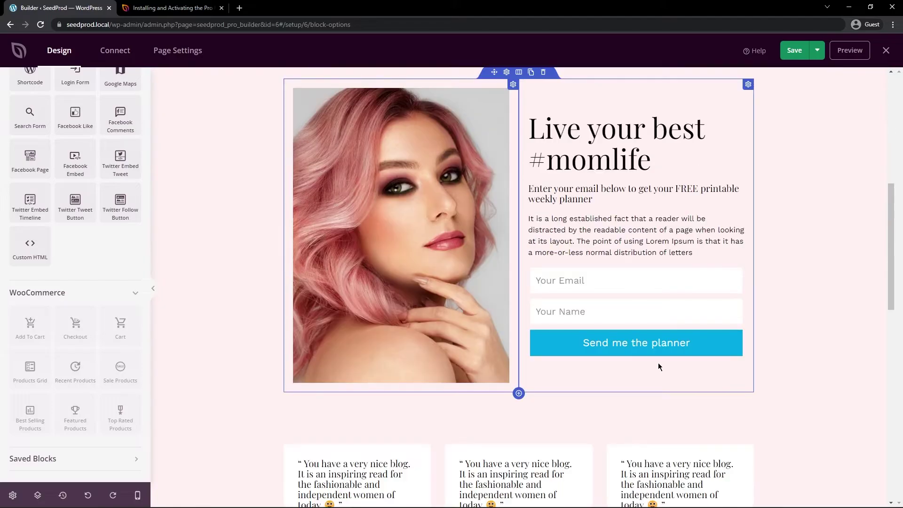
scroll(658, 367, "down", 2)
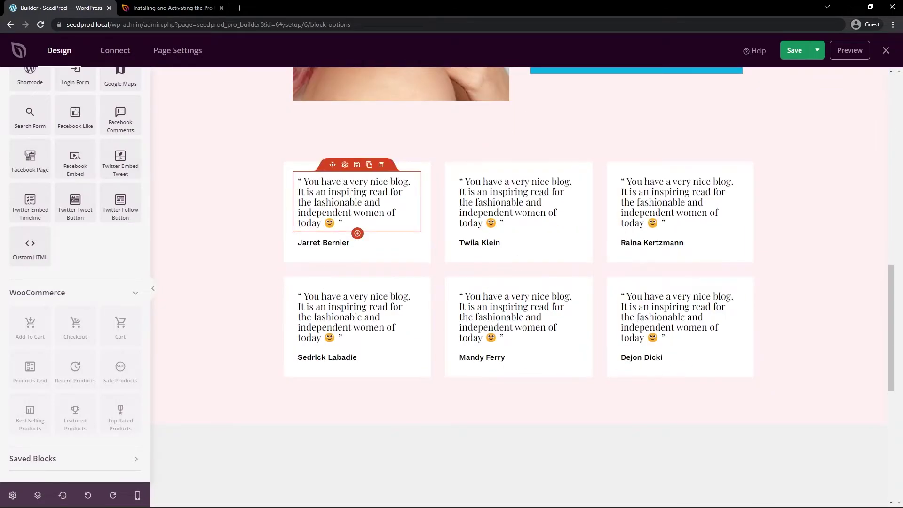
scroll(423, 264, "down", 2)
scroll(450, 291, "down", 5)
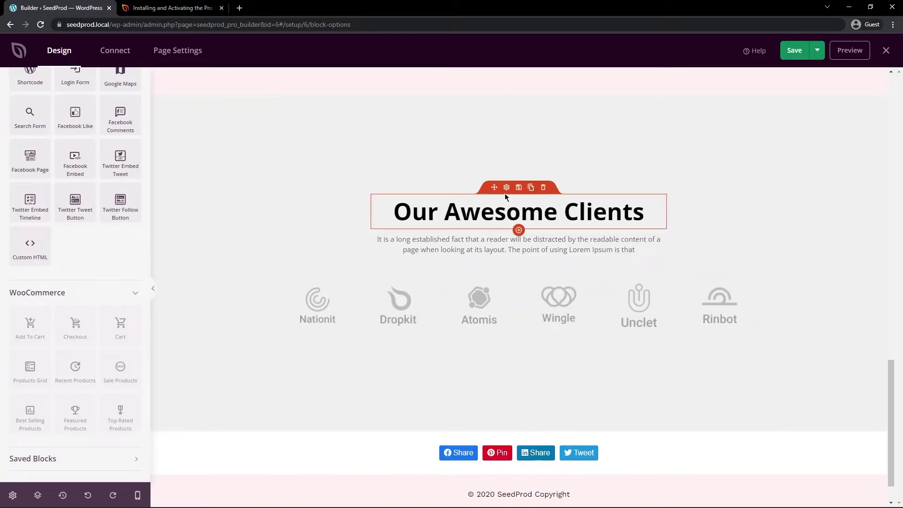
Make the word 'Awesome' bold and italic in the Our Awesome Clients headline.
left_click(507, 188)
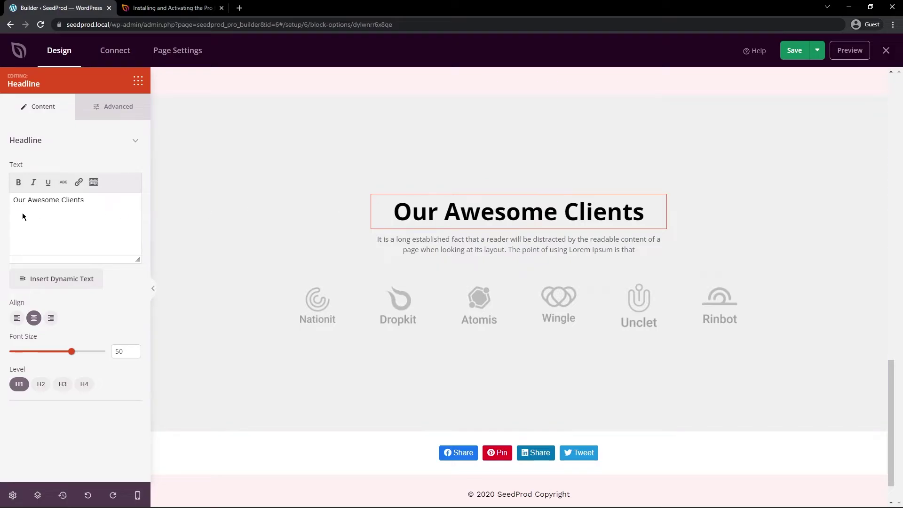
double_click(49, 199)
left_click(18, 182)
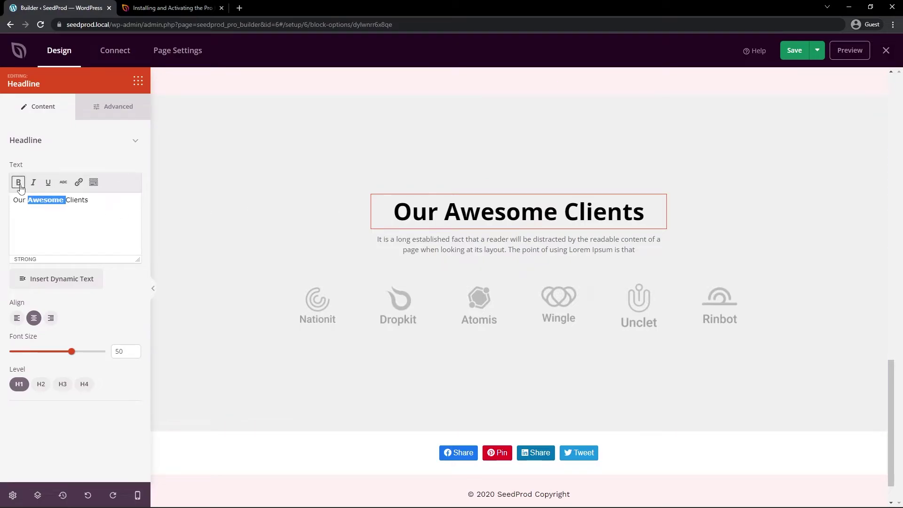
left_click(34, 182)
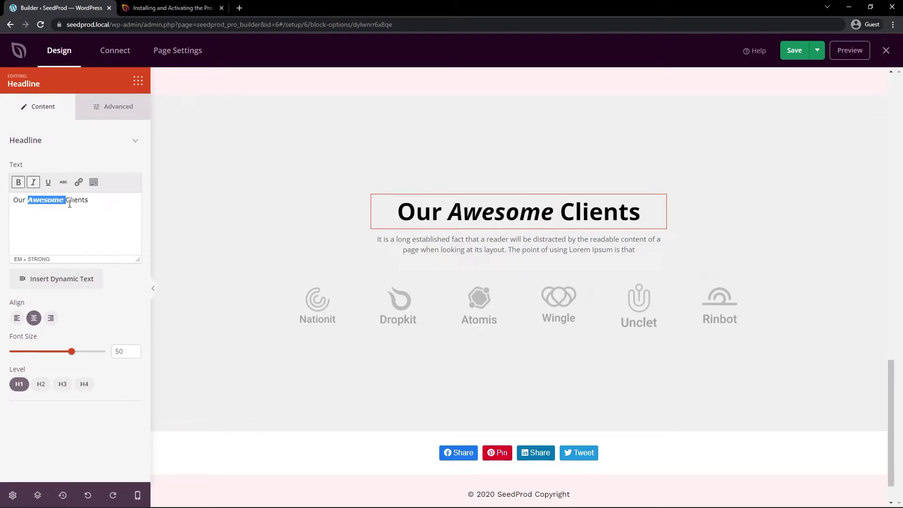
left_click(99, 184)
double_click(523, 209)
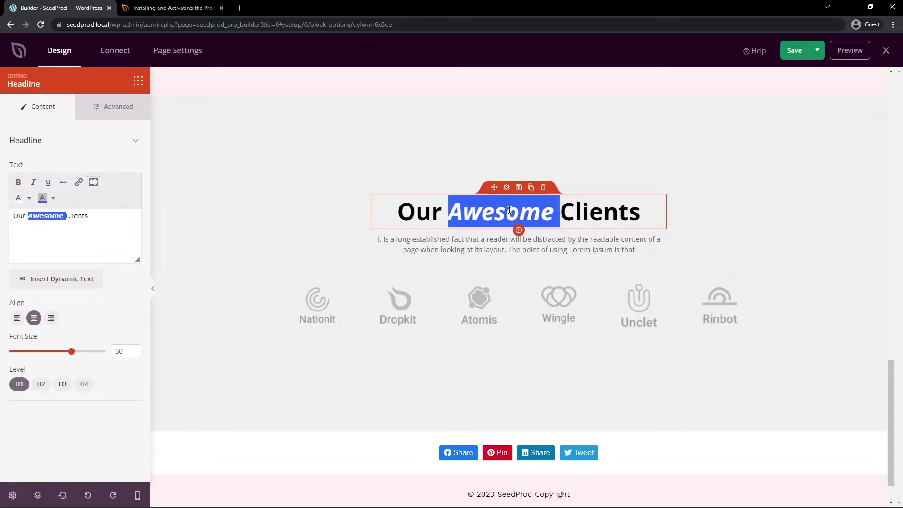
Save the headline as a reusable block named 'Custom heading'.
left_click(519, 188)
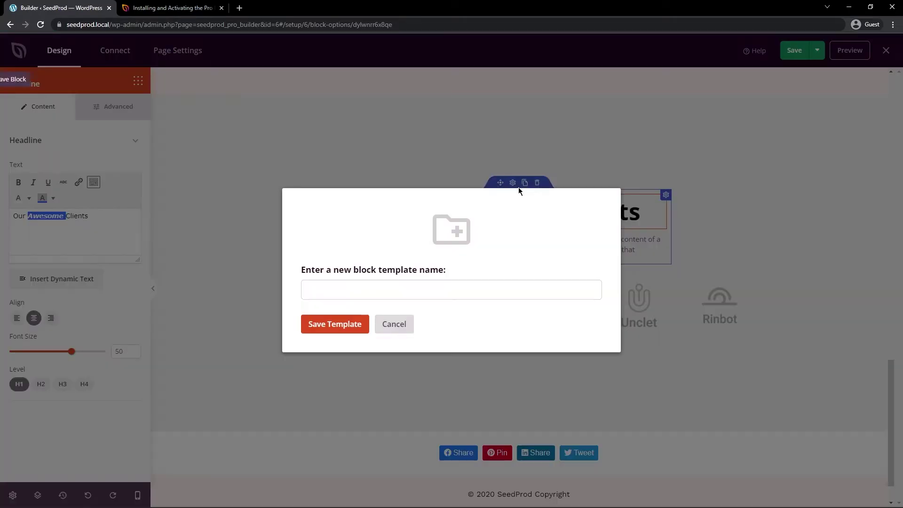
left_click(386, 290)
type("Custom heading")
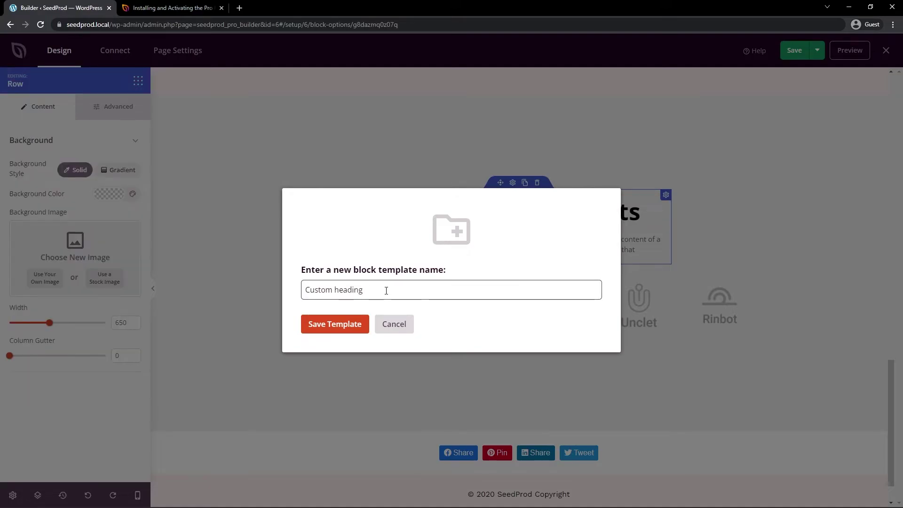
left_click(339, 327)
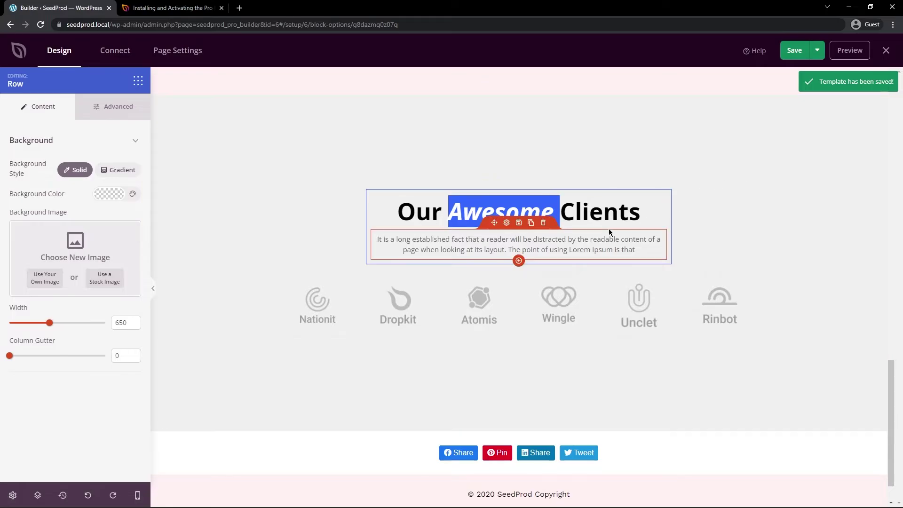
Drag the saved Custom heading block into the hero and save the page.
scroll(560, 321, "up", 15)
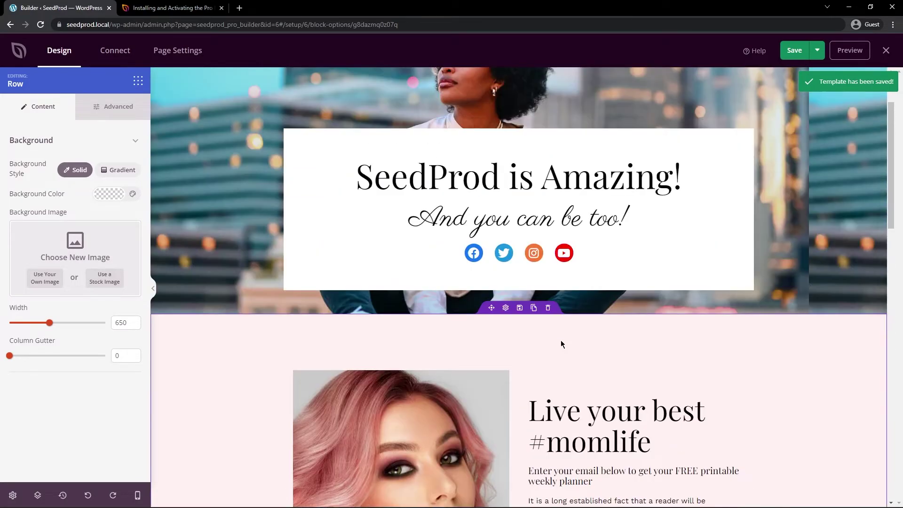
left_click(141, 82)
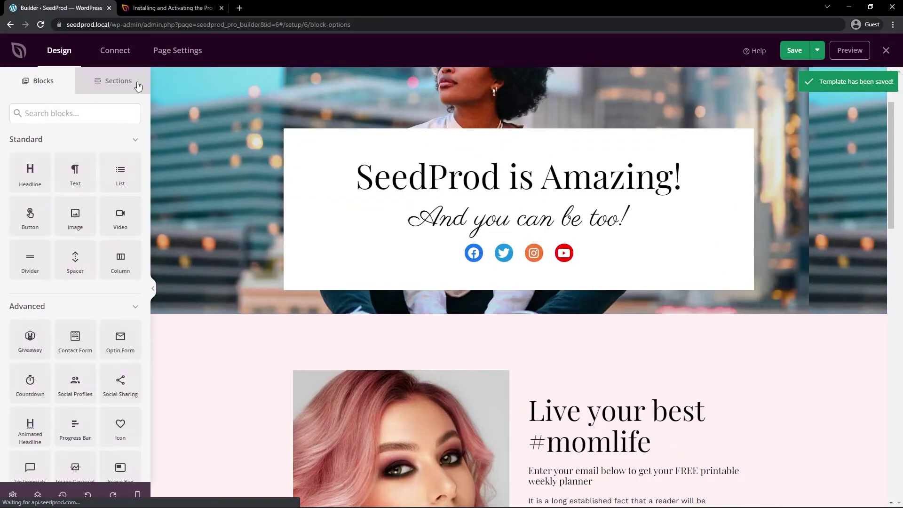
scroll(53, 343, "down", 10)
left_click(88, 495)
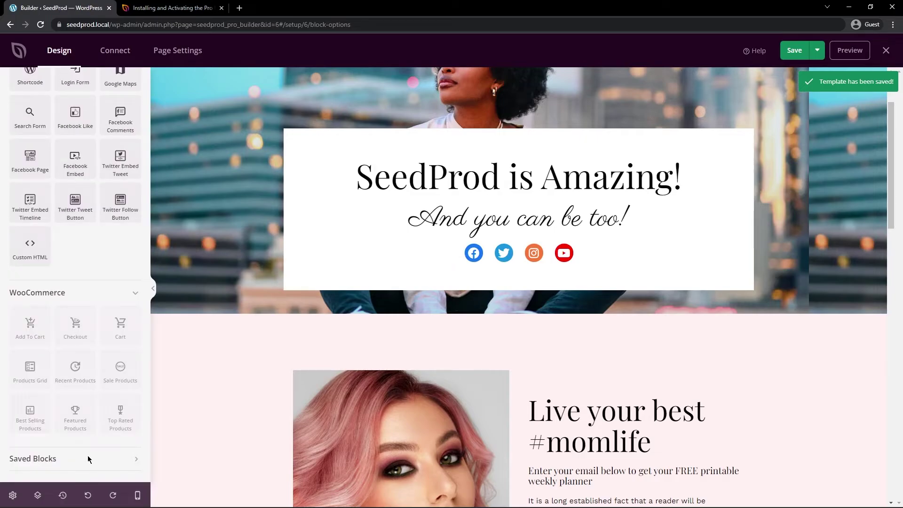
left_click(134, 460)
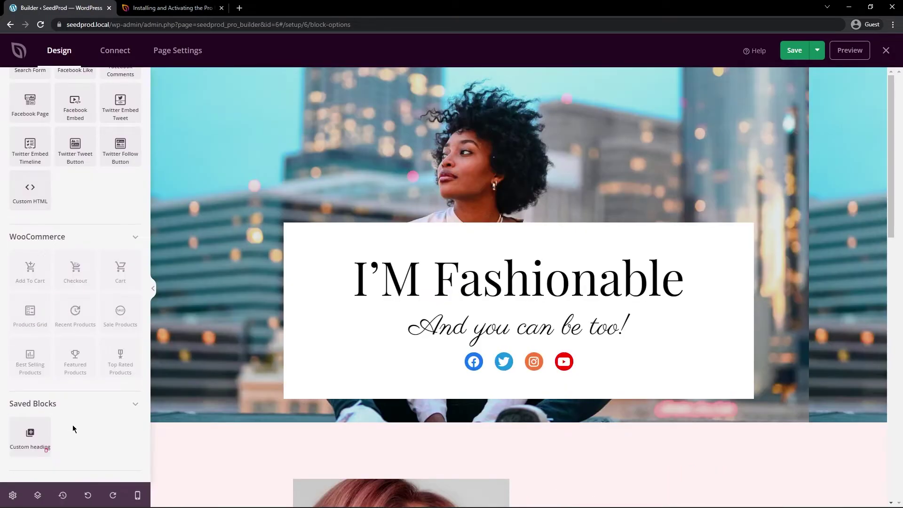
left_click_drag(25, 433, 564, 266)
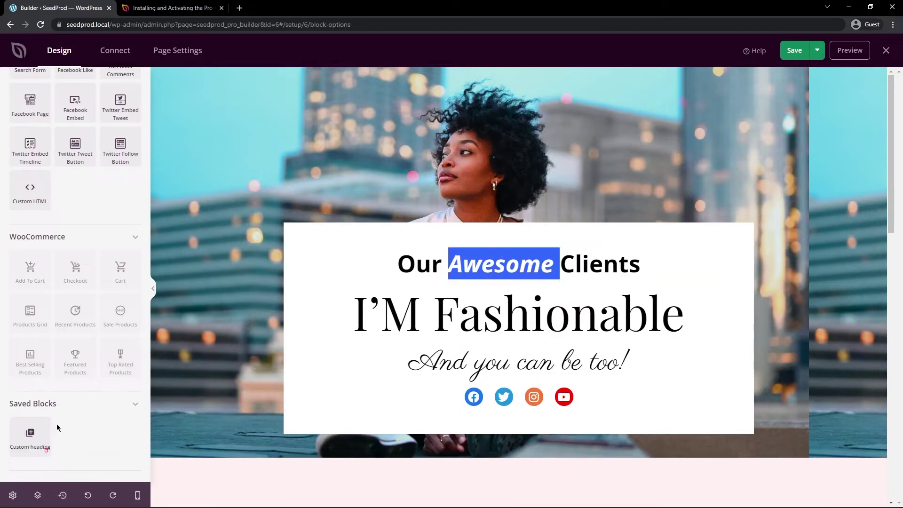
left_click(794, 50)
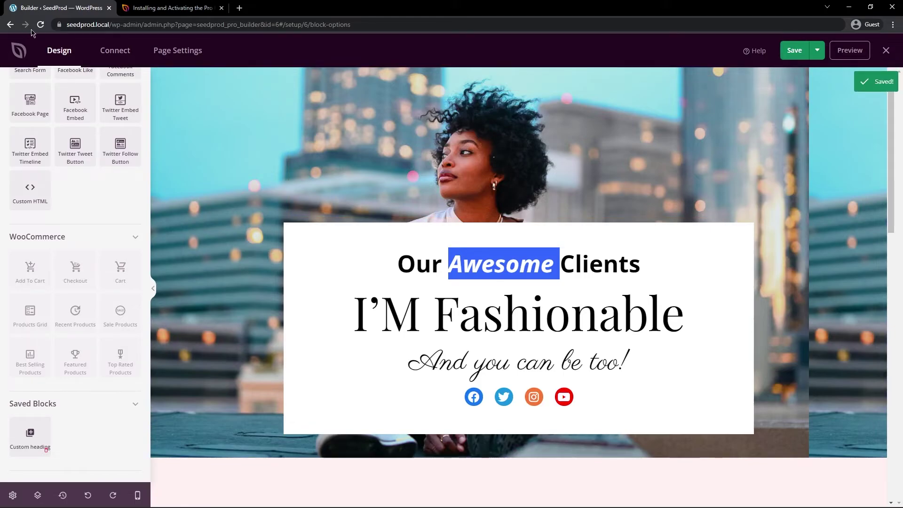
Add more Custom heading copies below the hero script line and above the signup fields.
left_click(59, 51)
scroll(102, 306, "down", 7)
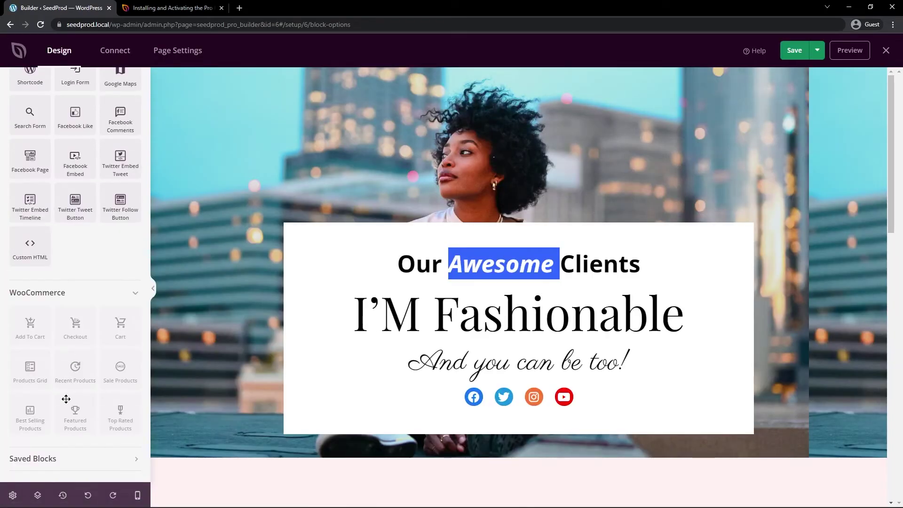
left_click(100, 465)
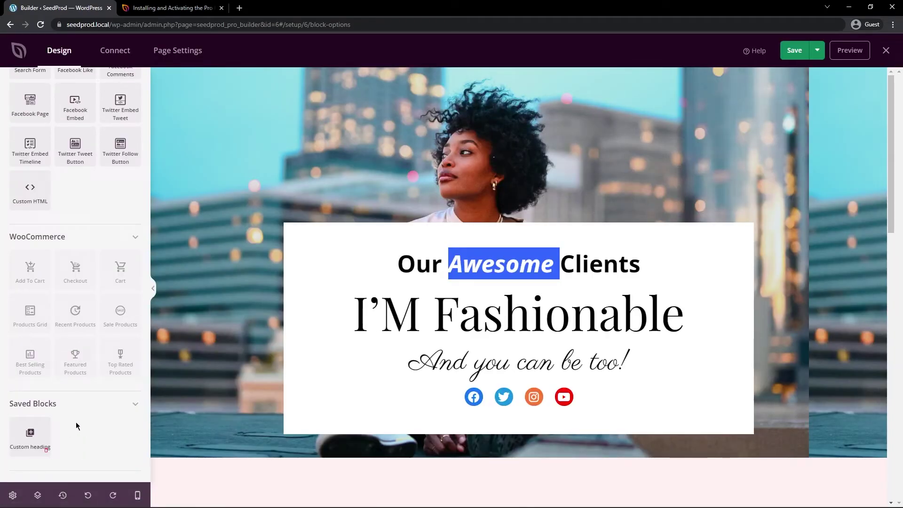
left_click_drag(30, 435, 530, 384)
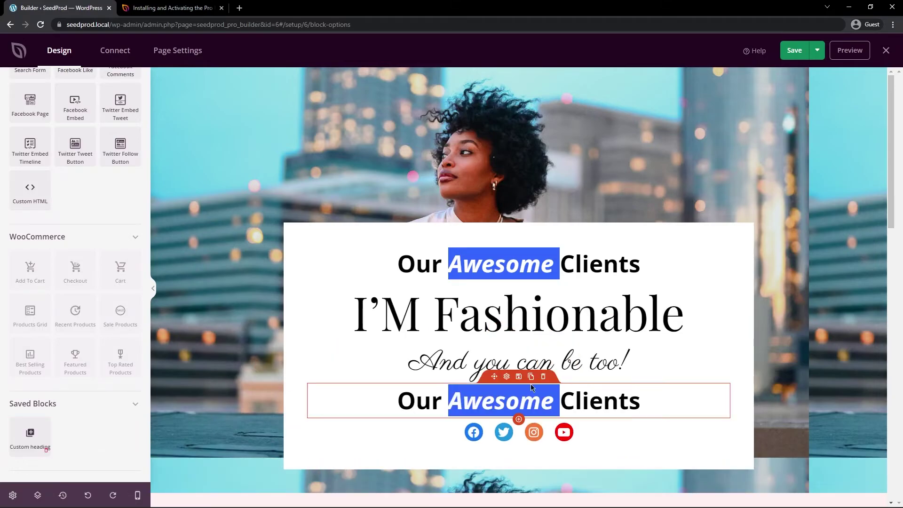
scroll(565, 403, "down", 4)
left_click_drag(30, 435, 305, 399)
scroll(305, 394, "down", 4)
left_click_drag(30, 435, 620, 357)
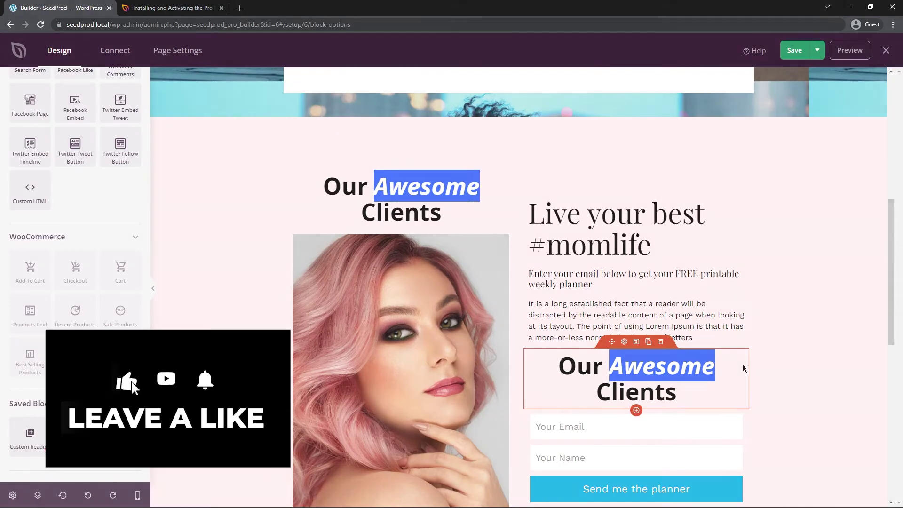